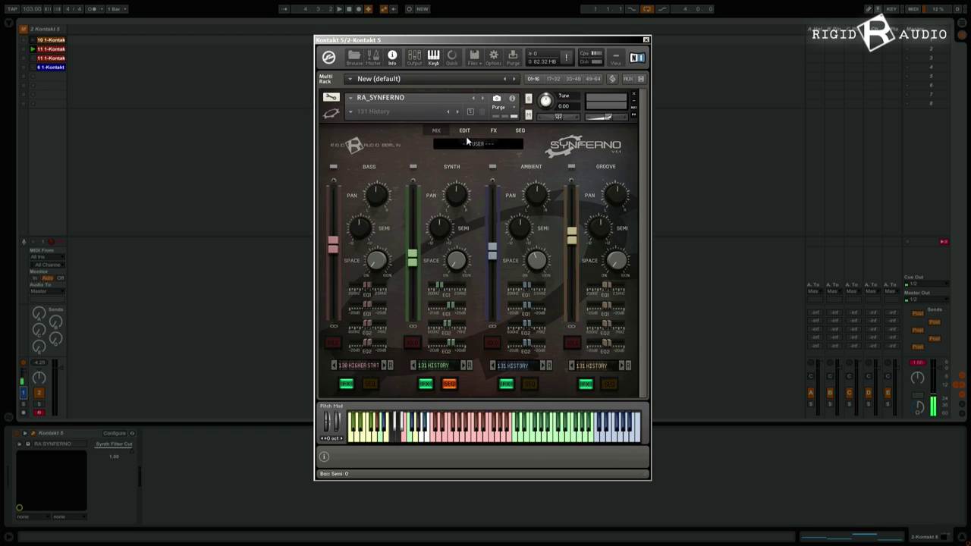
- Browse Synferno's EDIT, FX and SEQ pages, then nudge the Ambient fader up on the mixer
{"action": "left_click", "coordinate": [465, 130]}
{"action": "left_click", "coordinate": [493, 130]}
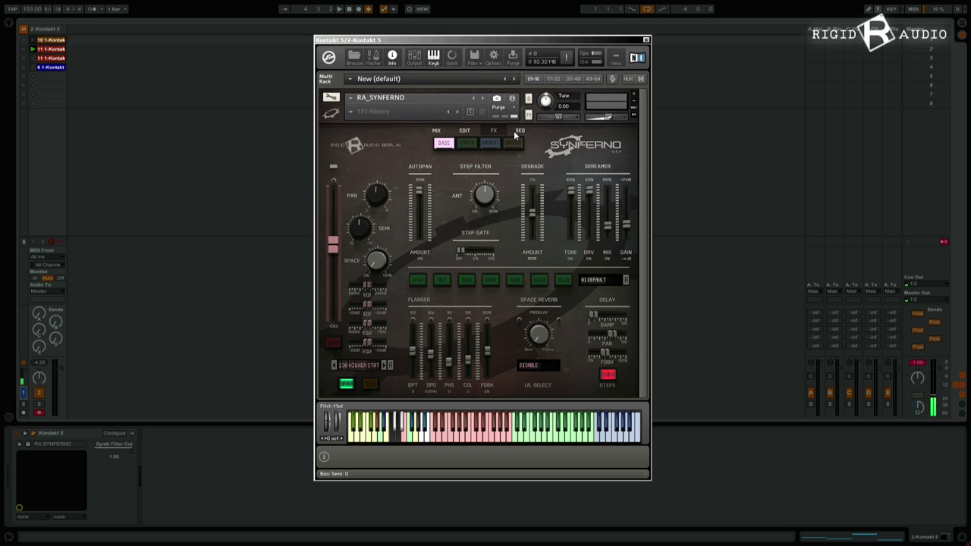
{"action": "left_click", "coordinate": [519, 131]}
{"action": "left_click", "coordinate": [444, 132]}
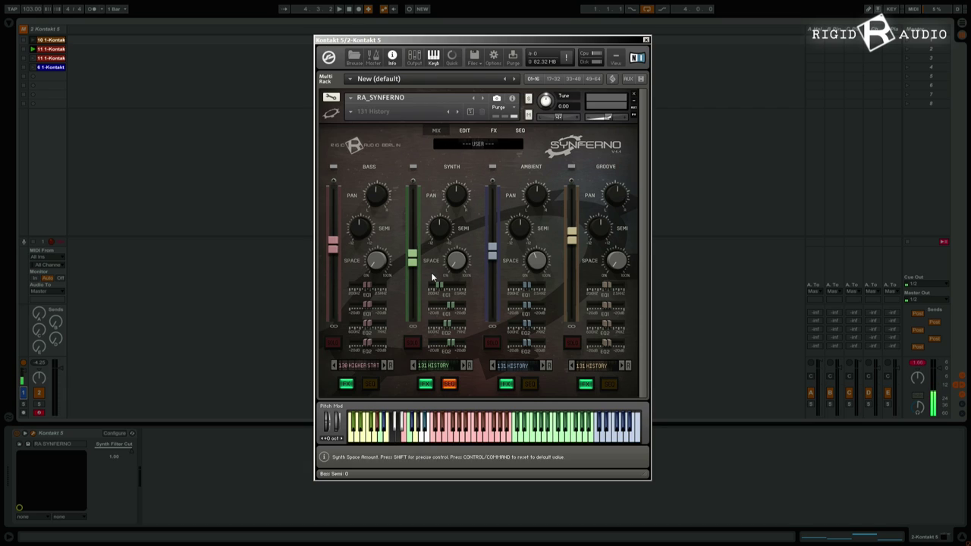
{"action": "left_click_drag", "start_coordinate": [492, 253], "coordinate": [492, 248]}
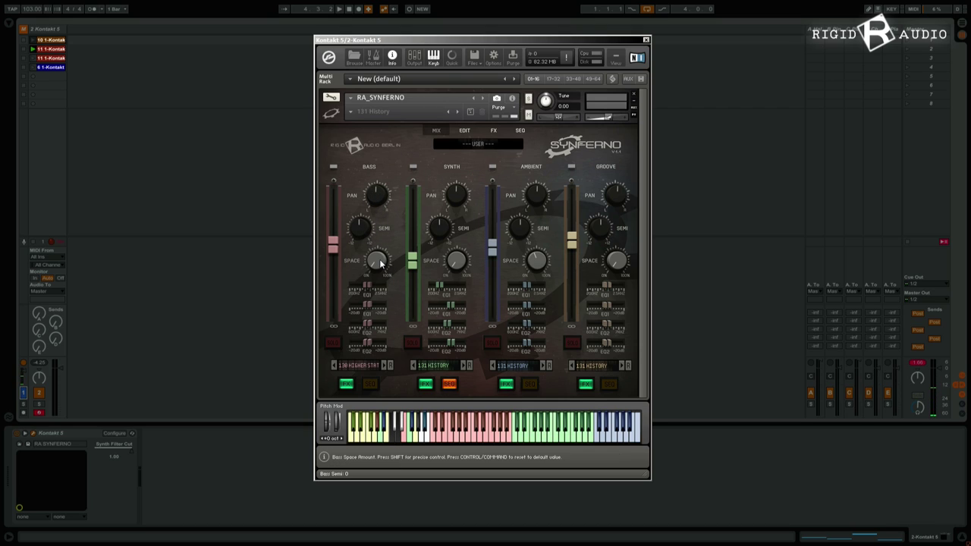
{"action": "left_click", "coordinate": [495, 131]}
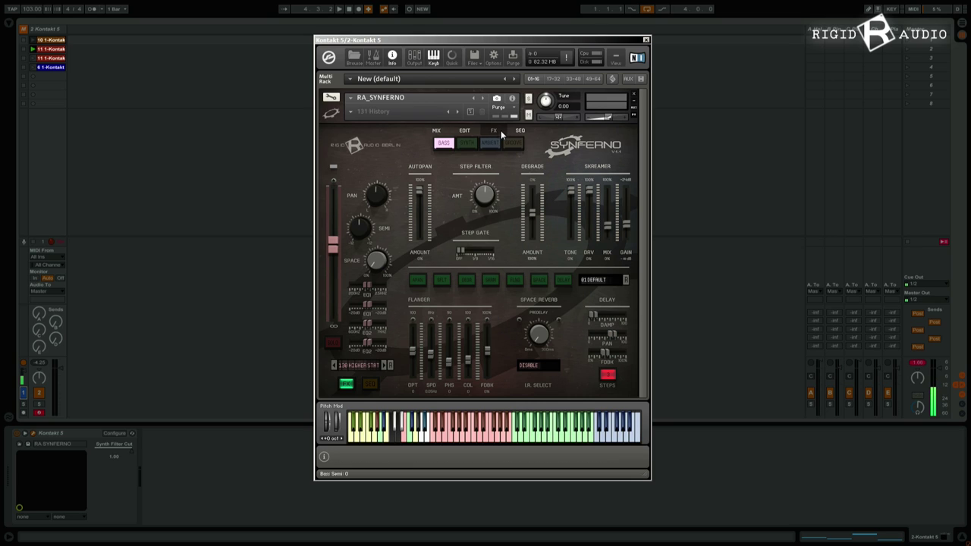
{"action": "left_click", "coordinate": [487, 145]}
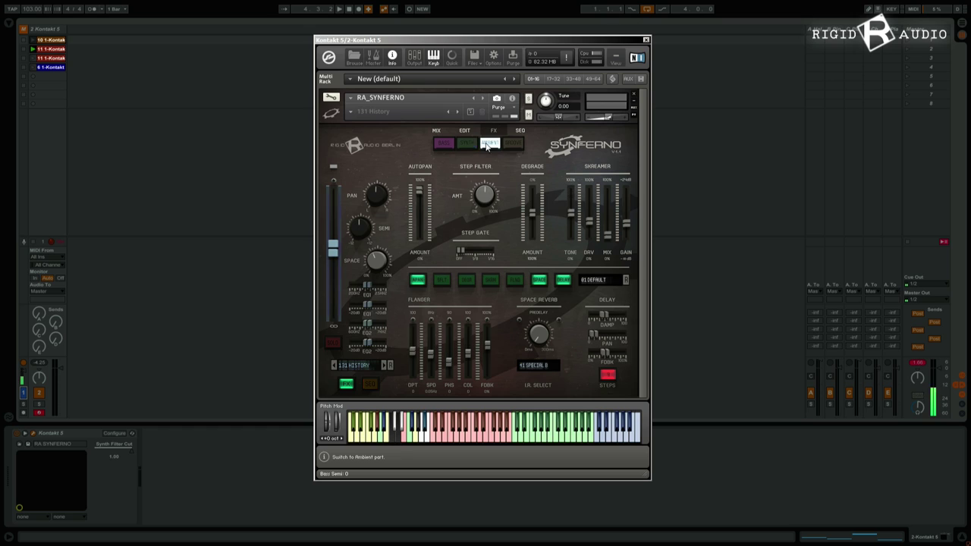
{"action": "left_click", "coordinate": [535, 365]}
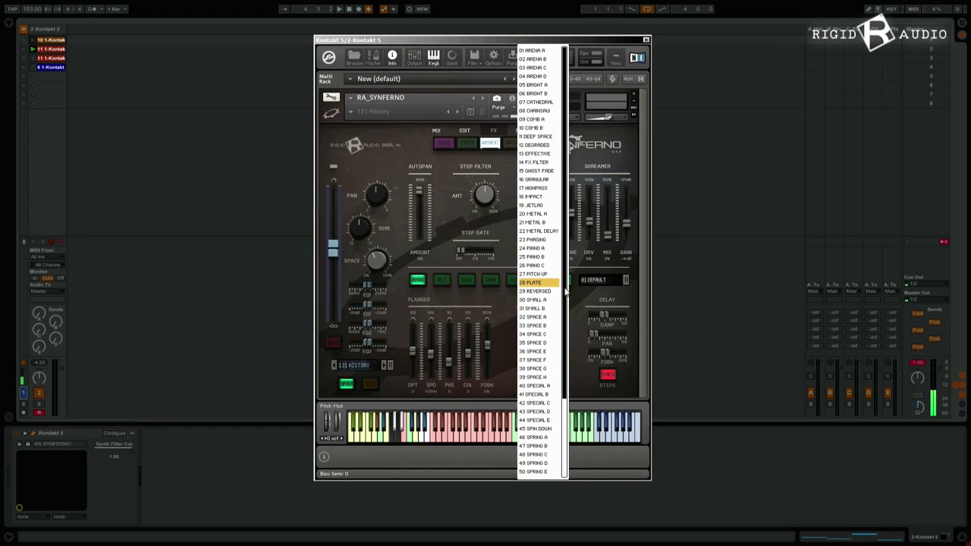
{"action": "scroll", "coordinate": [542, 304], "scroll_direction": "down", "scroll_amount": 3}
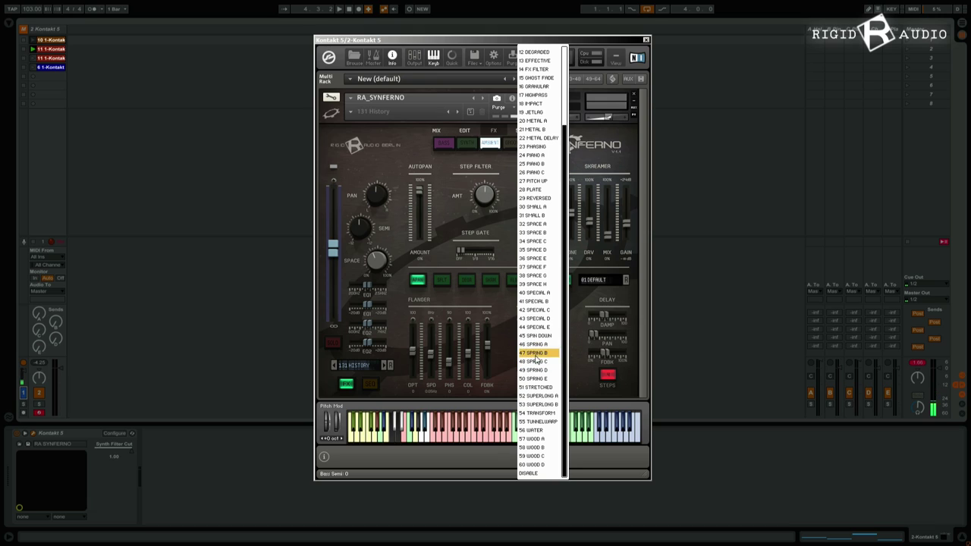
{"action": "left_click", "coordinate": [498, 301]}
{"action": "left_click", "coordinate": [436, 130]}
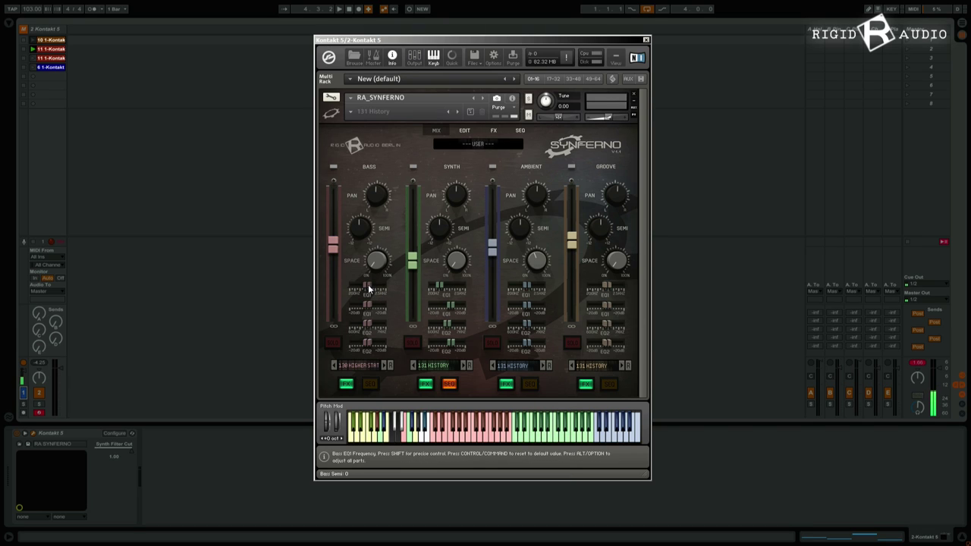
- Adjust the Bass EQ1 frequency and gain, briefly soloing then unsoloing the Bass part
{"action": "left_click_drag", "start_coordinate": [369, 288], "coordinate": [374, 306]}
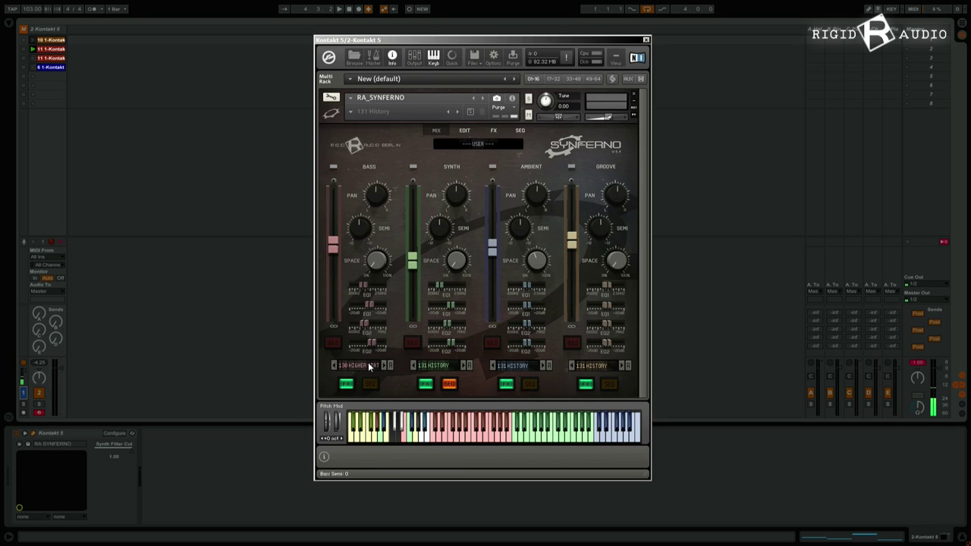
{"action": "left_click", "coordinate": [334, 343]}
{"action": "left_click", "coordinate": [334, 343]}
- Reopen the Bass loop list and keep the part on 130 Higher State
{"action": "left_click", "coordinate": [367, 365]}
{"action": "left_click_drag", "start_coordinate": [408, 109], "coordinate": [405, 161]}
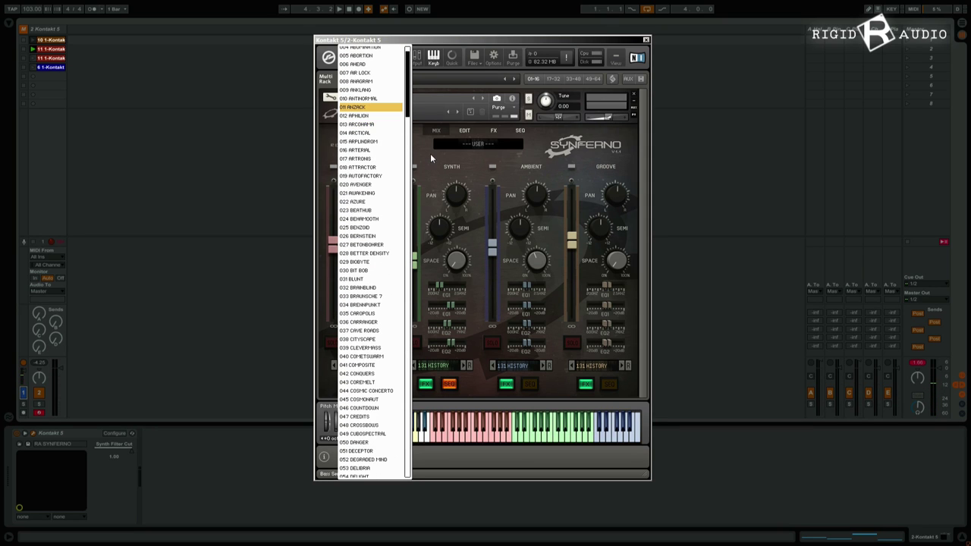
{"action": "left_click", "coordinate": [361, 104]}
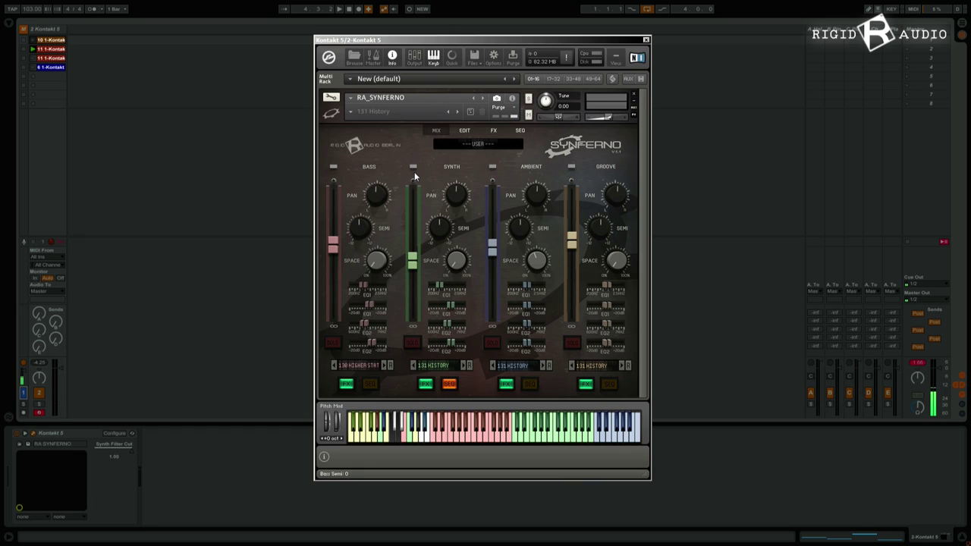
- On the sequencer page, switch to the Ambient part and load the USER D pattern
{"action": "left_click", "coordinate": [520, 131]}
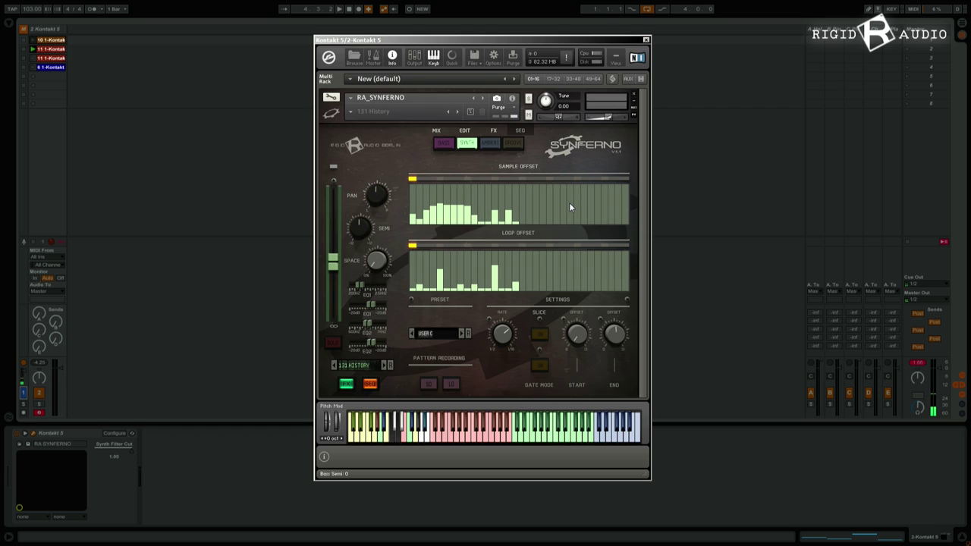
{"action": "left_click", "coordinate": [446, 340]}
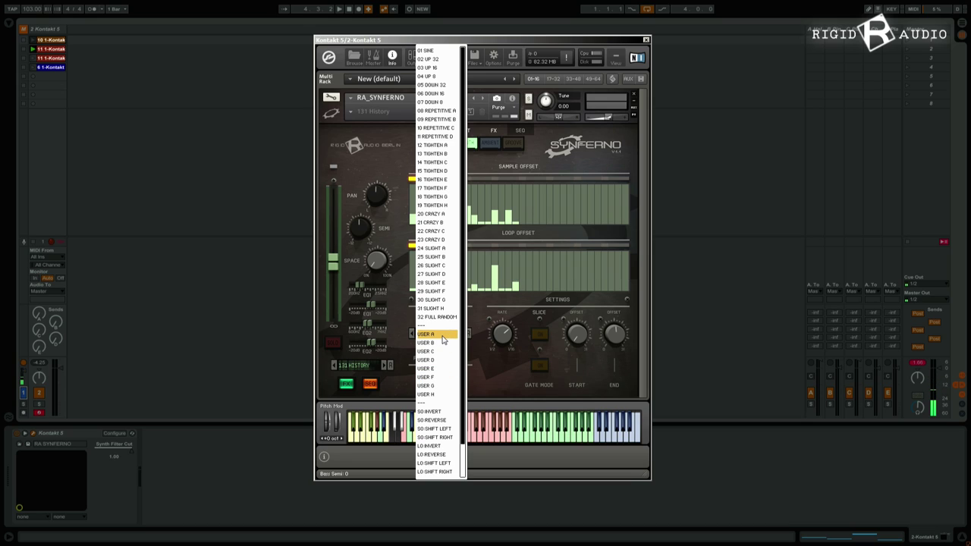
{"action": "left_click", "coordinate": [477, 372]}
{"action": "left_click", "coordinate": [486, 144]}
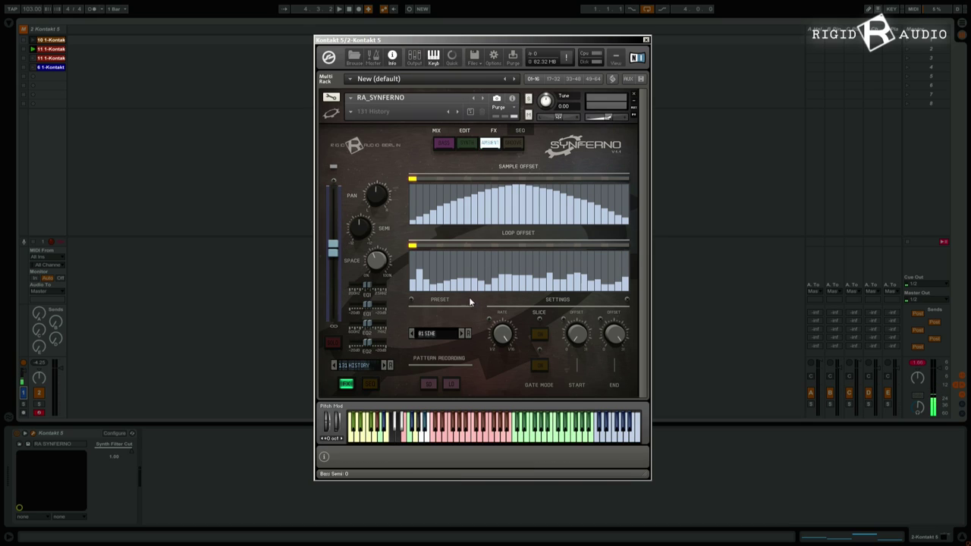
{"action": "left_click", "coordinate": [428, 333]}
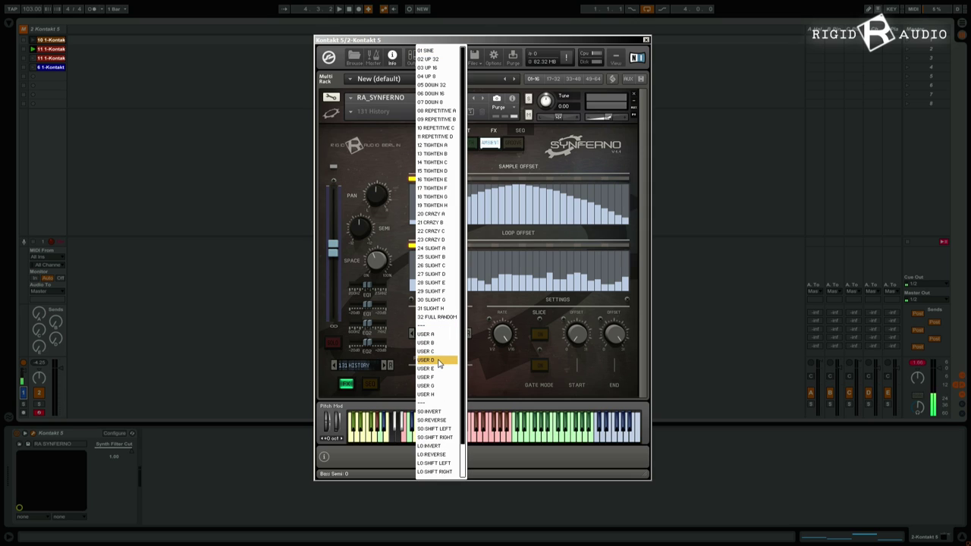
{"action": "left_click", "coordinate": [439, 359]}
- Draw Sample Offset and Loop Offset bars, redrawing them and ending on USER D
{"action": "mouse_move", "coordinate": [414, 220]}
{"action": "left_mouse_down"}
{"action": "mouse_move", "coordinate": [519, 204]}
{"action": "mouse_move", "coordinate": [605, 220]}
{"action": "left_mouse_up"}
{"action": "mouse_move", "coordinate": [524, 275]}
{"action": "left_mouse_down"}
{"action": "mouse_move", "coordinate": [438, 288]}
{"action": "mouse_move", "coordinate": [533, 255]}
{"action": "mouse_move", "coordinate": [612, 288]}
{"action": "left_mouse_up"}
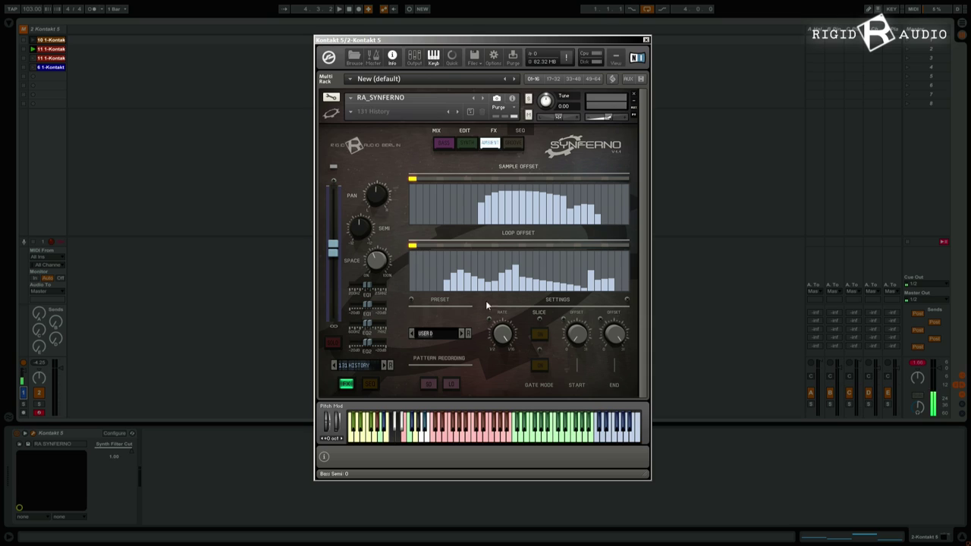
{"action": "left_click", "coordinate": [412, 333]}
{"action": "left_click_drag", "start_coordinate": [411, 290], "coordinate": [524, 291]}
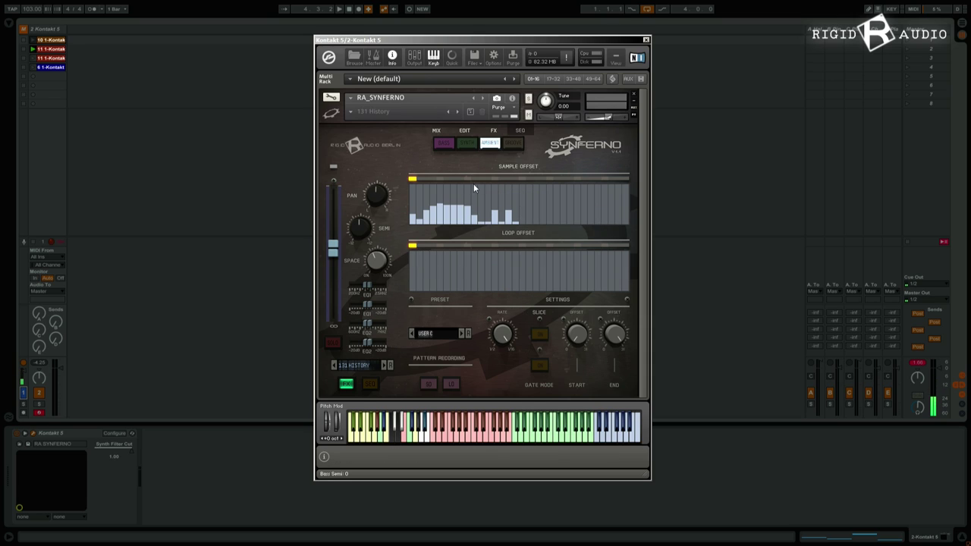
{"action": "mouse_move", "coordinate": [416, 190]}
{"action": "left_mouse_down"}
{"action": "mouse_move", "coordinate": [570, 205]}
{"action": "mouse_move", "coordinate": [607, 221]}
{"action": "left_mouse_up"}
{"action": "left_click", "coordinate": [461, 333]}
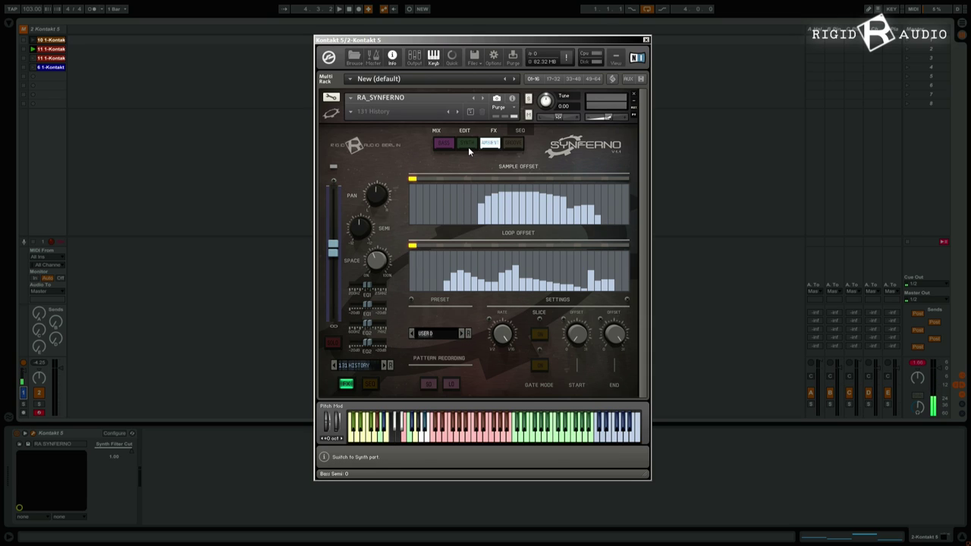
- Switch the sequencer to the Synth part
{"action": "left_click", "coordinate": [471, 144]}
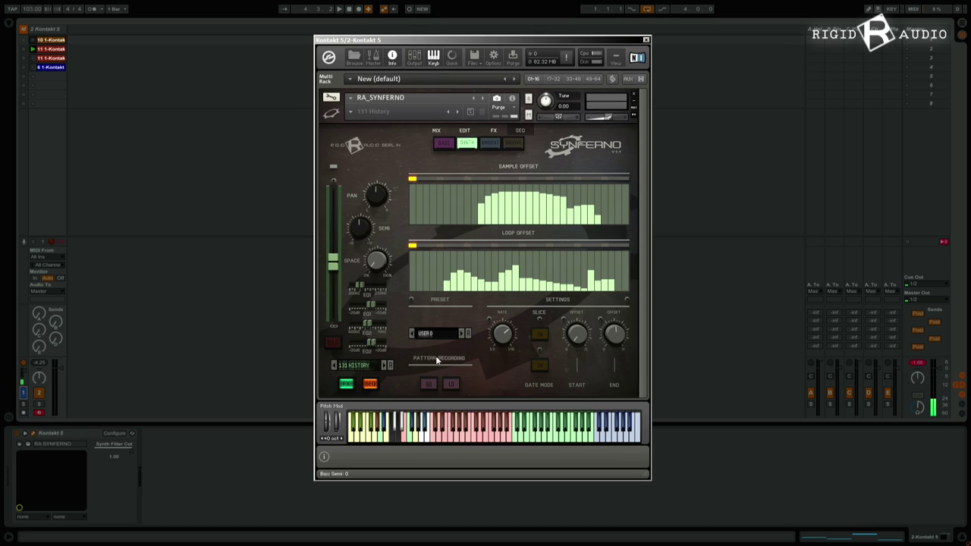
- Back on the mixer, pick 138 Infusion from the snapshot list
{"action": "left_click", "coordinate": [446, 146]}
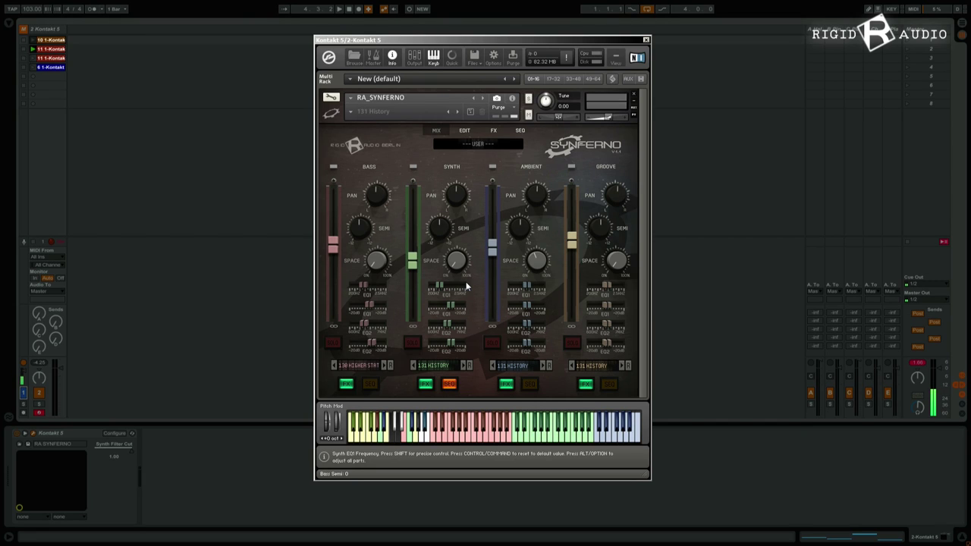
{"action": "left_click", "coordinate": [351, 109]}
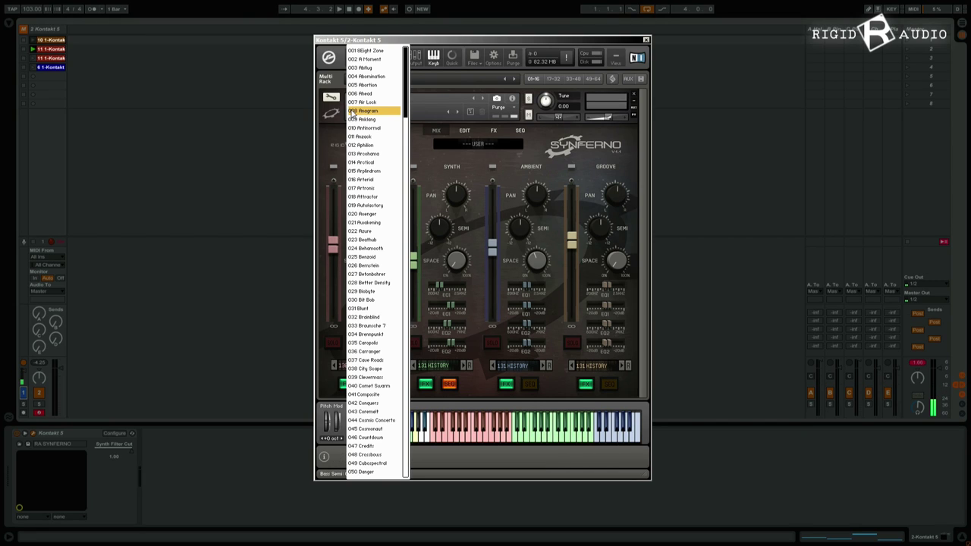
{"action": "scroll", "coordinate": [372, 228], "scroll_direction": "down", "scroll_amount": 20}
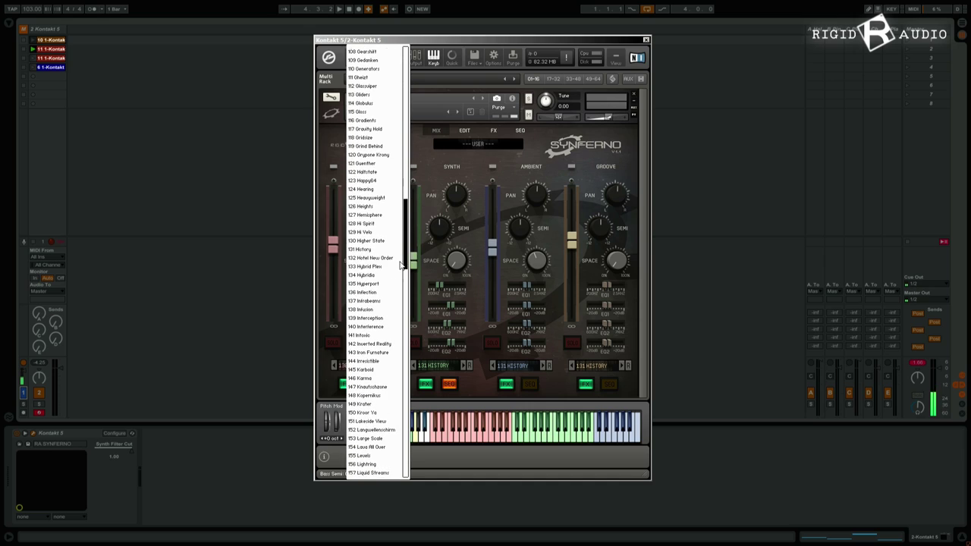
{"action": "left_click", "coordinate": [369, 309]}
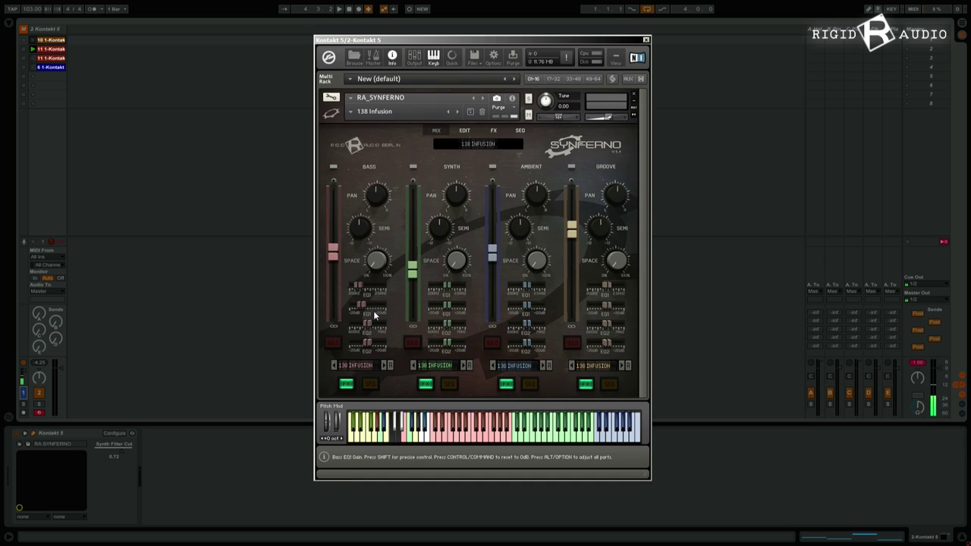
- Play a note to audition 138 Infusion, then advance to 139 Interception
{"action": "left_click", "coordinate": [428, 425]}
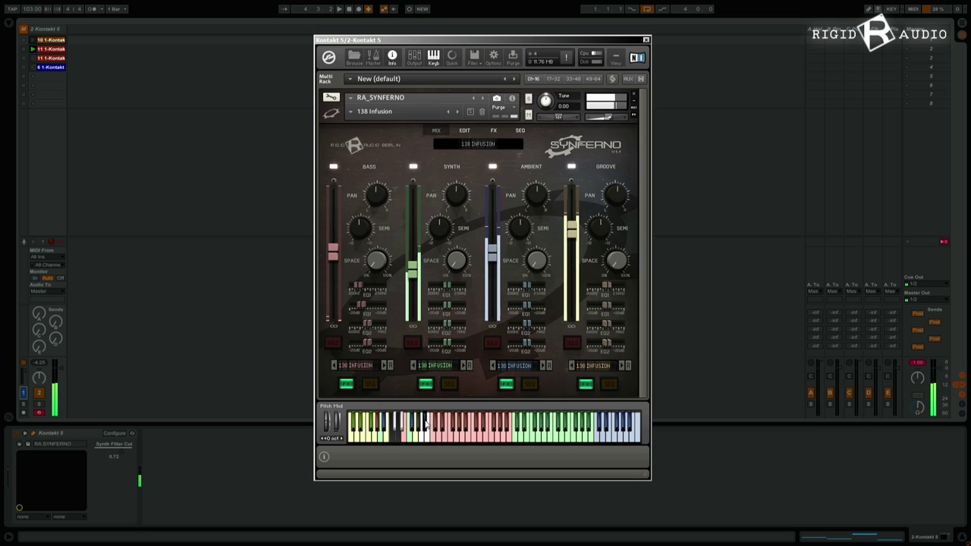
{"action": "left_click", "coordinate": [456, 112]}
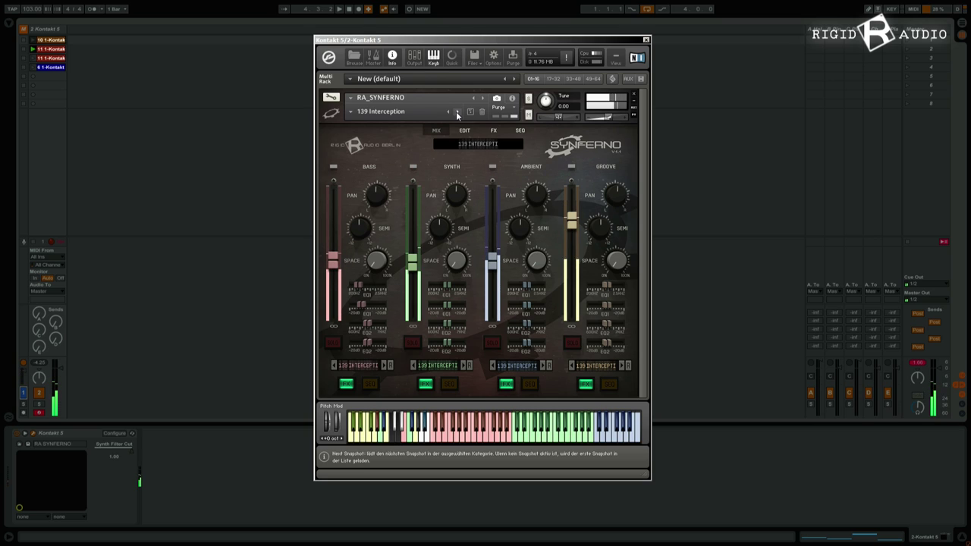
- Step past 140 Interference to 141 Intoxic and show the Bass sequencer with 01 SINE
{"action": "left_click", "coordinate": [456, 112]}
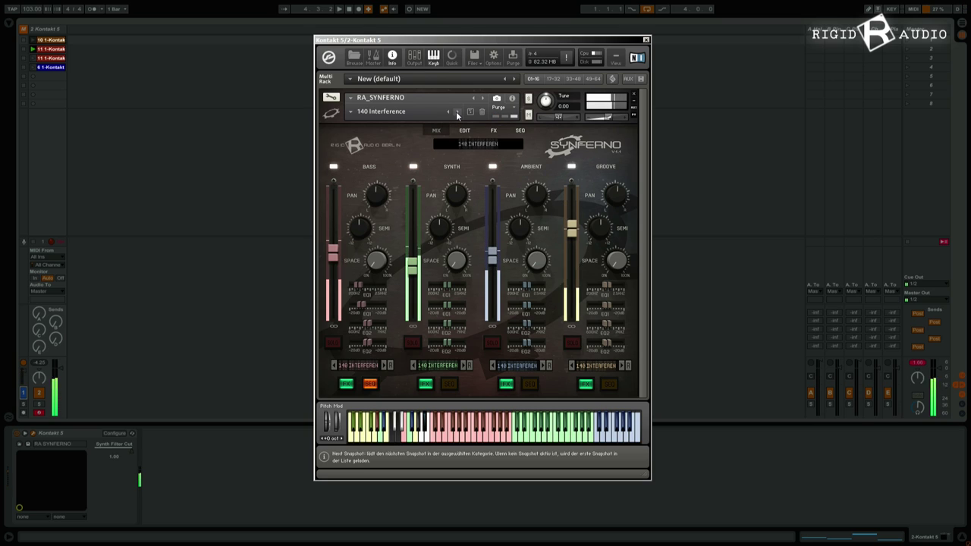
{"action": "left_click", "coordinate": [456, 111]}
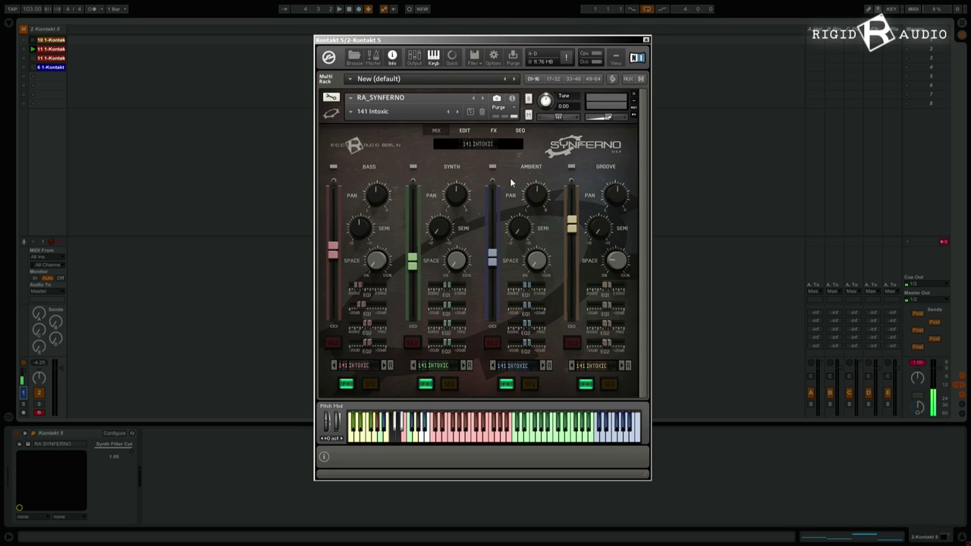
{"action": "left_click", "coordinate": [521, 131]}
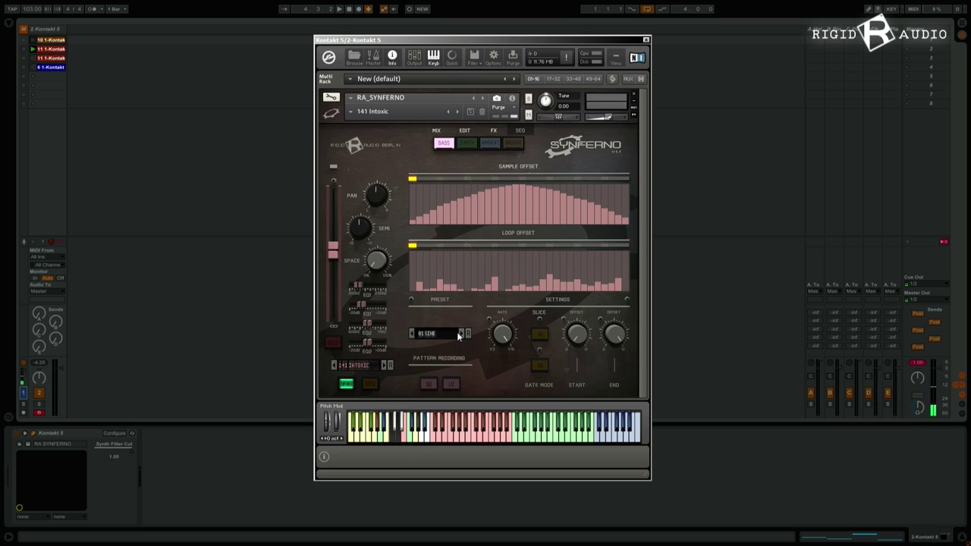
- Cycle the Bass sequencer pattern from USER A through USER E using the keyswitch keys
{"action": "left_click", "coordinate": [351, 439]}
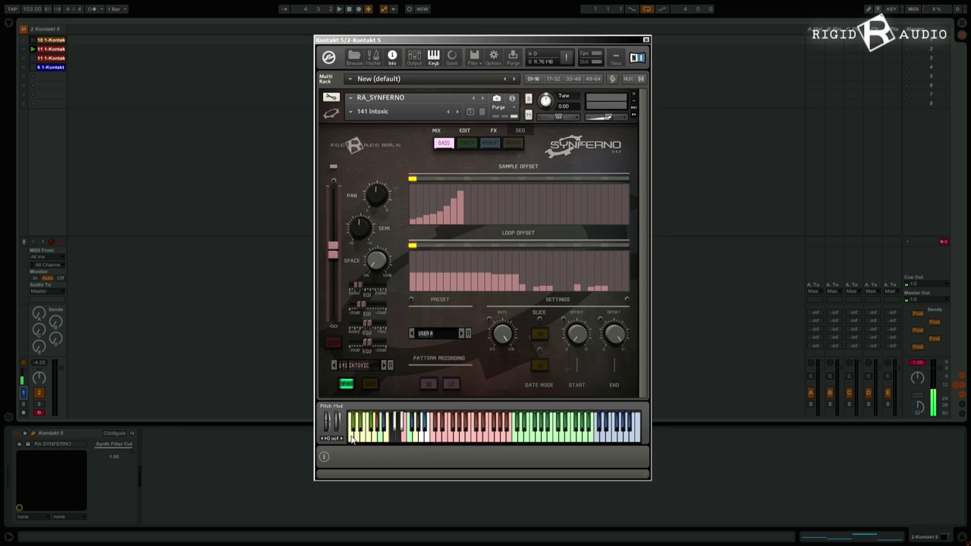
{"action": "left_click", "coordinate": [355, 434]}
{"action": "left_click", "coordinate": [357, 436]}
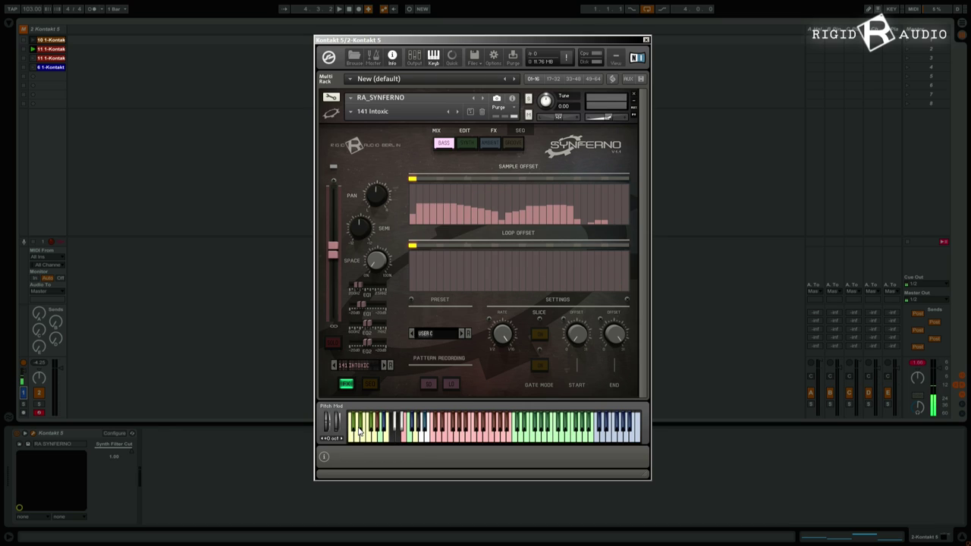
{"action": "left_click", "coordinate": [361, 436]}
{"action": "left_click", "coordinate": [365, 439]}
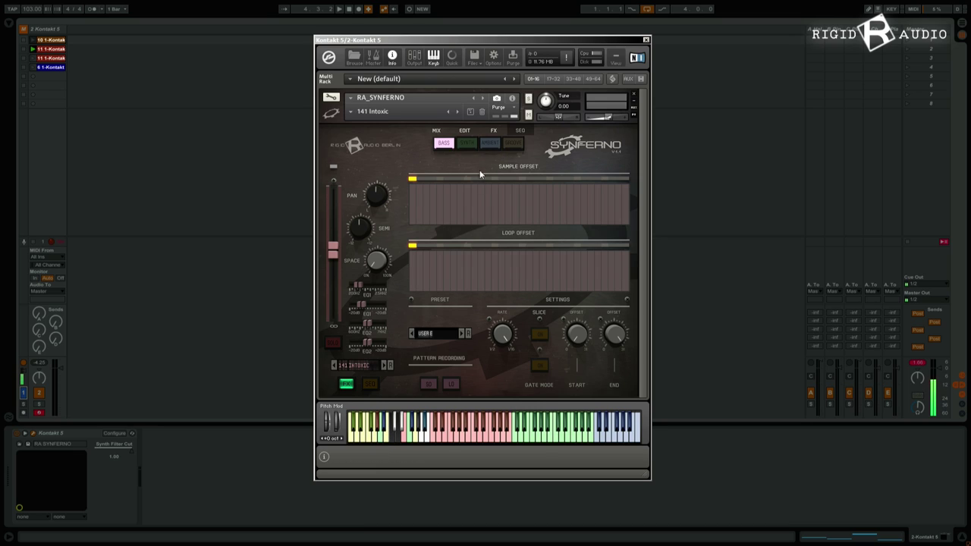
- Show the Ambient sequencer and cycle its user patterns, ending on USER A
{"action": "left_click", "coordinate": [360, 440]}
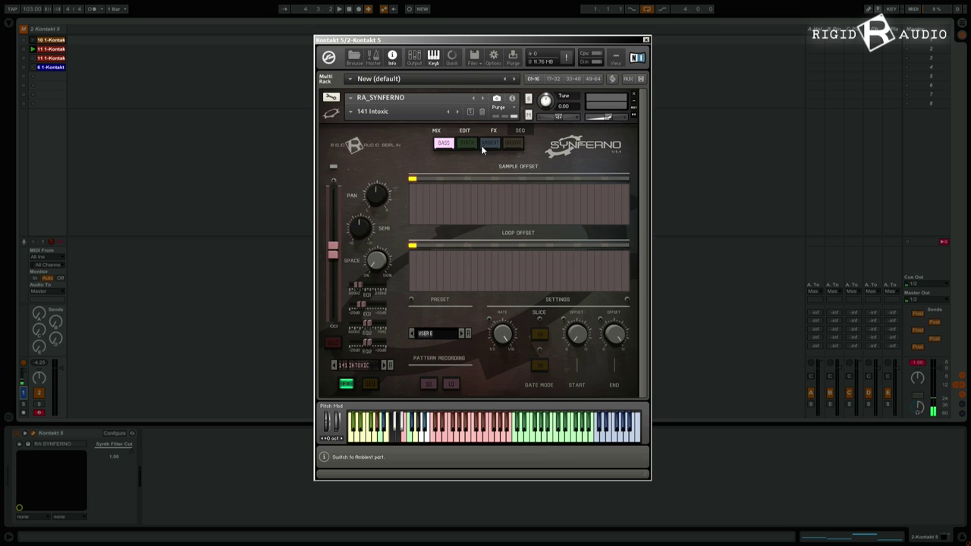
{"action": "left_click", "coordinate": [370, 432]}
{"action": "left_click", "coordinate": [373, 430]}
{"action": "left_click", "coordinate": [359, 437]}
{"action": "left_click", "coordinate": [355, 431]}
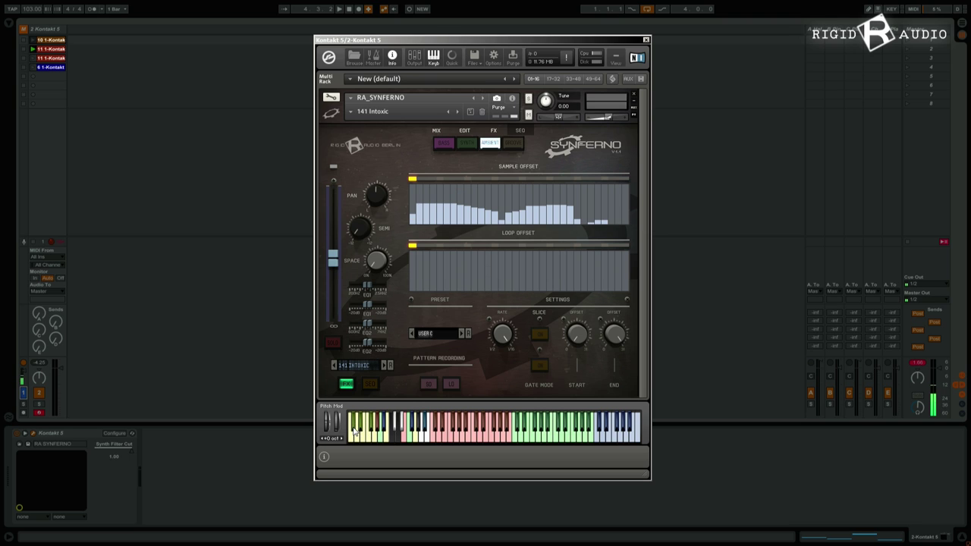
{"action": "left_click", "coordinate": [353, 438]}
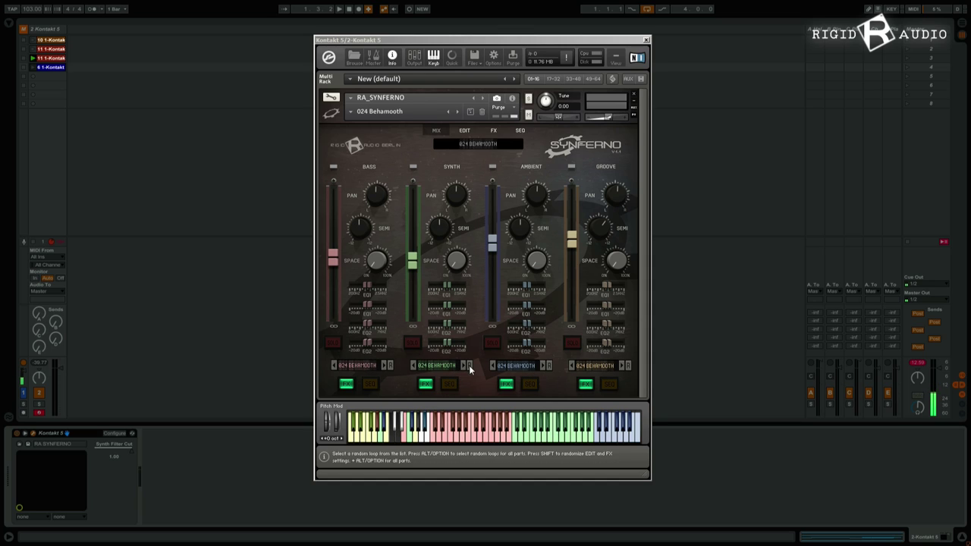
- Audition the parts while stepping the Bass loop forward until it reaches 033 Braunsche
{"action": "left_click", "coordinate": [382, 365]}
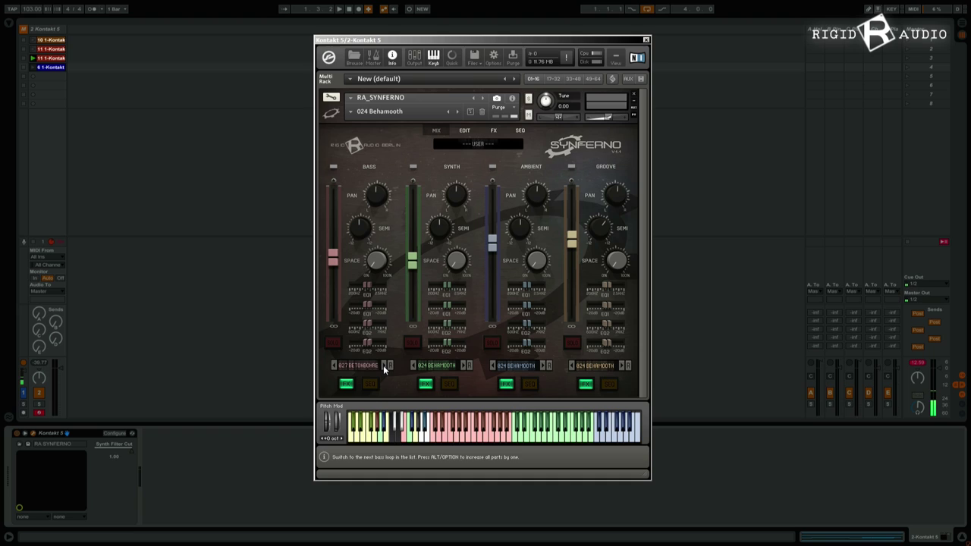
{"action": "left_click", "coordinate": [334, 365]}
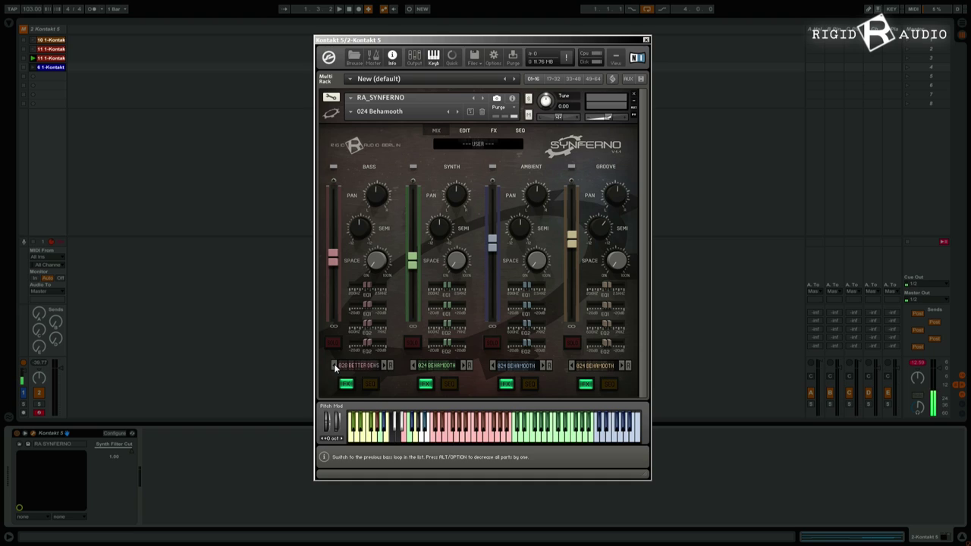
{"action": "left_click", "coordinate": [425, 429]}
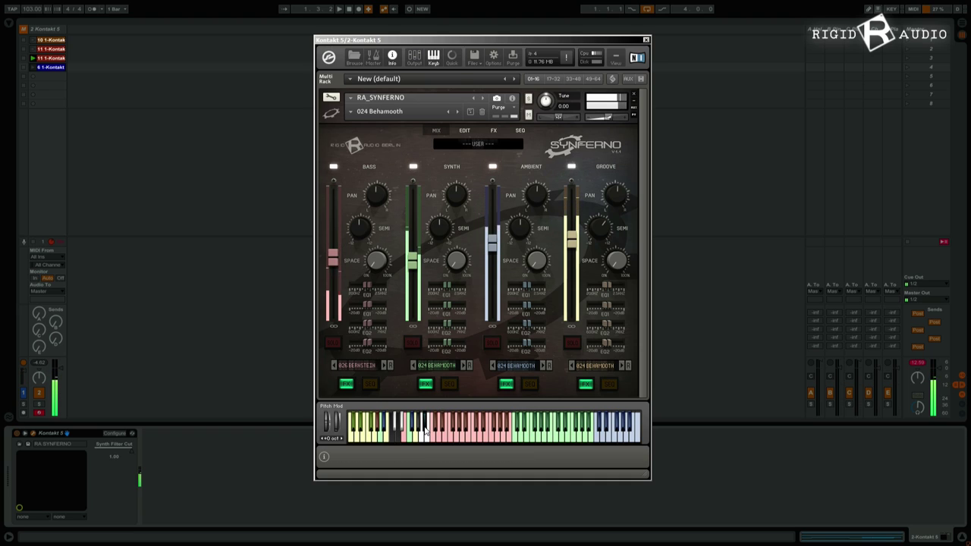
{"action": "left_click", "coordinate": [384, 366]}
{"action": "left_click", "coordinate": [384, 366]}
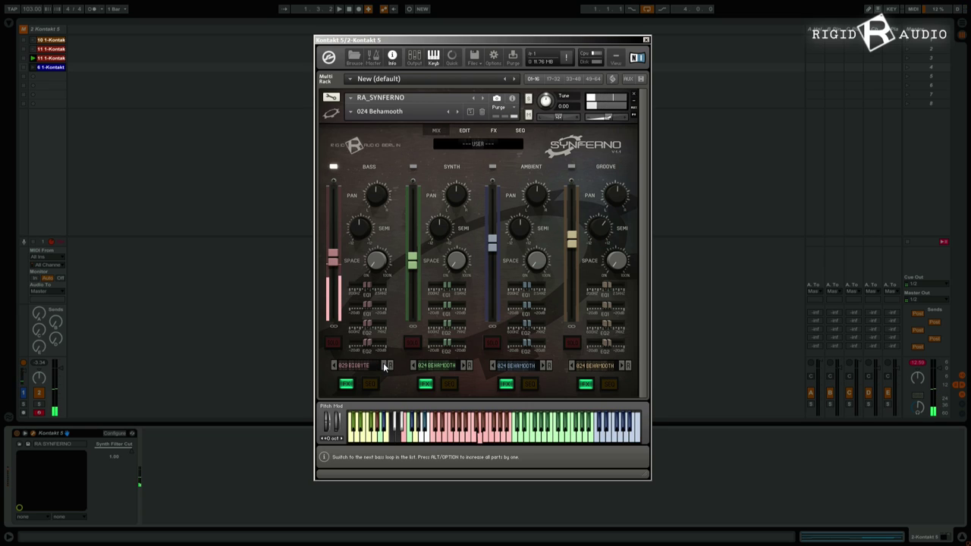
{"action": "left_click", "coordinate": [384, 366]}
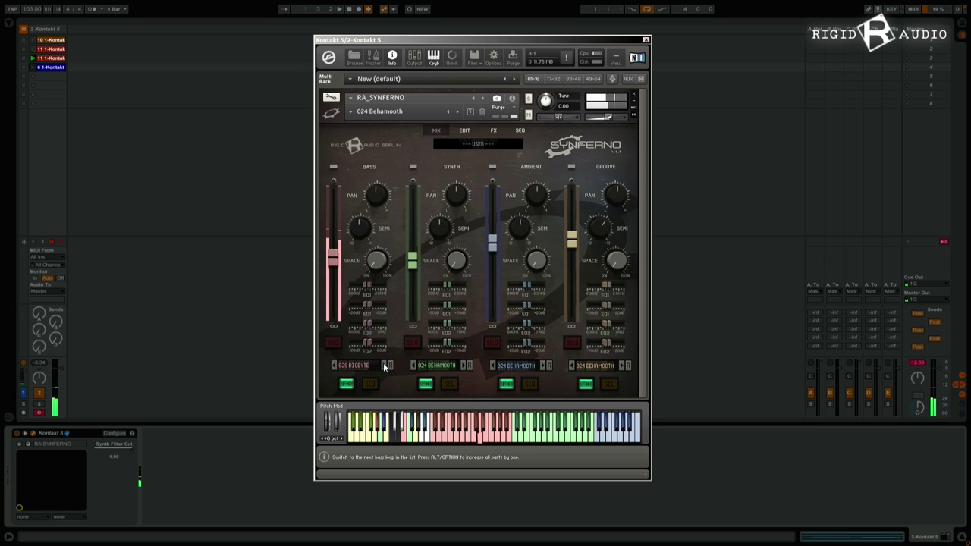
{"action": "left_click", "coordinate": [384, 366]}
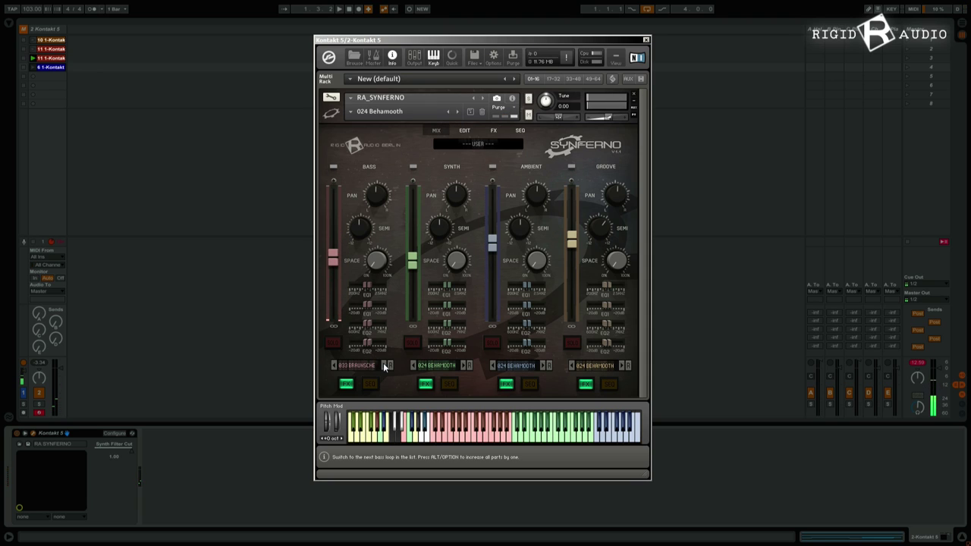
{"action": "left_click", "coordinate": [357, 366]}
- Set the Bass part to loop 200 and the Synth part to 169 MENACING
{"action": "scroll", "coordinate": [399, 250], "scroll_direction": "down", "scroll_amount": 20}
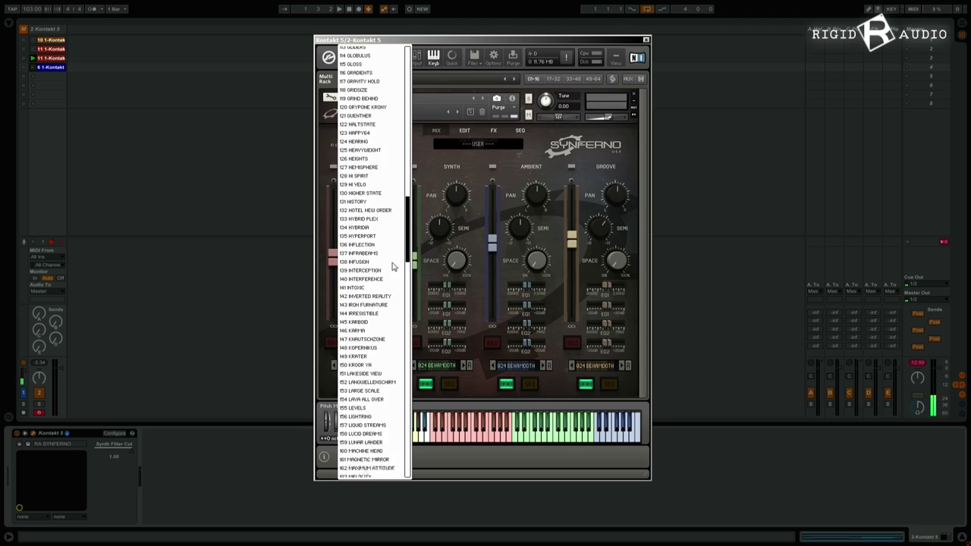
{"action": "scroll", "coordinate": [409, 265], "scroll_direction": "down", "scroll_amount": 10}
{"action": "left_click", "coordinate": [372, 314]}
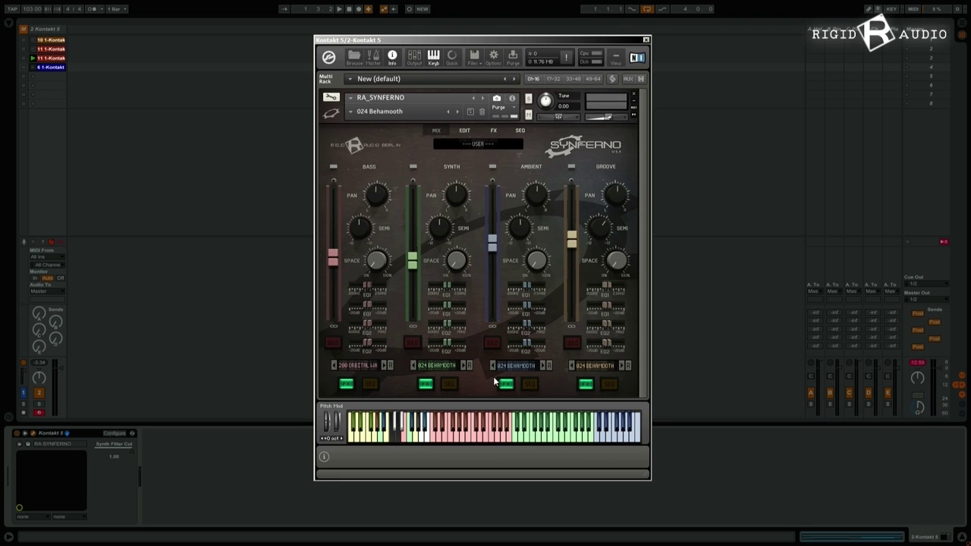
{"action": "left_click", "coordinate": [450, 366]}
{"action": "scroll", "coordinate": [458, 360], "scroll_direction": "down", "scroll_amount": 15}
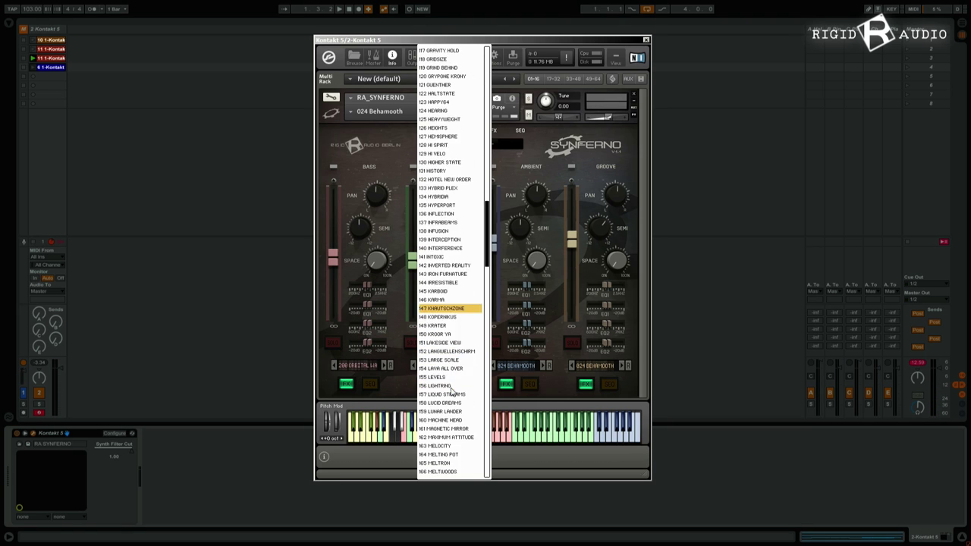
{"action": "left_click", "coordinate": [454, 394]}
- Set Ambient to 255 SOLAR and Groove to 272 SUBLIME, then play a note to hear all four parts
{"action": "left_click", "coordinate": [508, 371]}
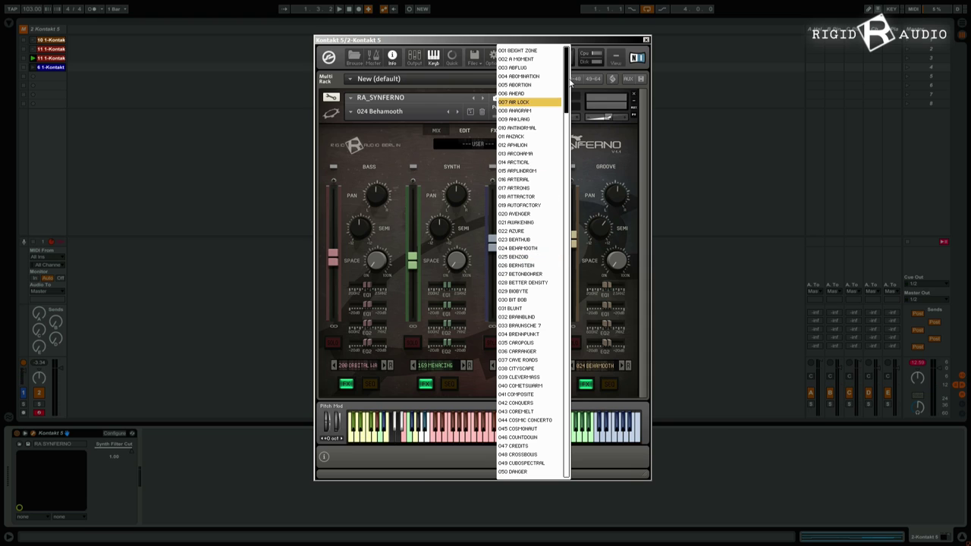
{"action": "scroll", "coordinate": [535, 266], "scroll_direction": "down", "scroll_amount": 20}
{"action": "left_click", "coordinate": [544, 369]}
{"action": "left_click", "coordinate": [595, 366]}
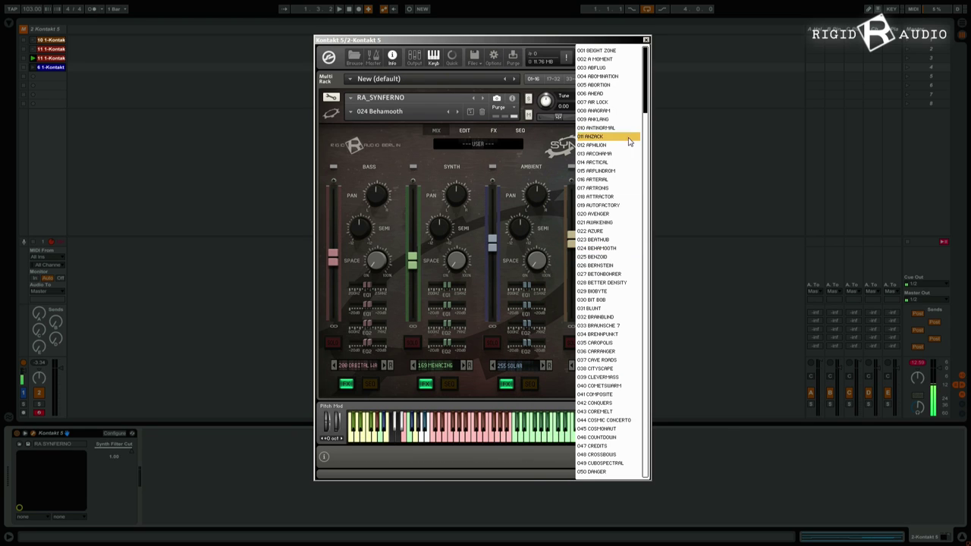
{"action": "scroll", "coordinate": [636, 247], "scroll_direction": "down", "scroll_amount": 5}
{"action": "scroll", "coordinate": [635, 246], "scroll_direction": "down", "scroll_amount": 20}
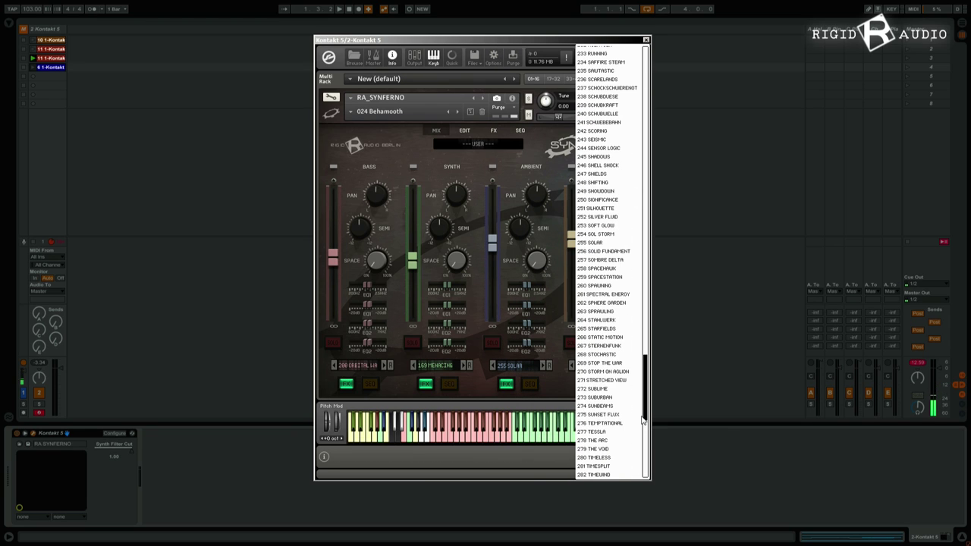
{"action": "left_click", "coordinate": [600, 390]}
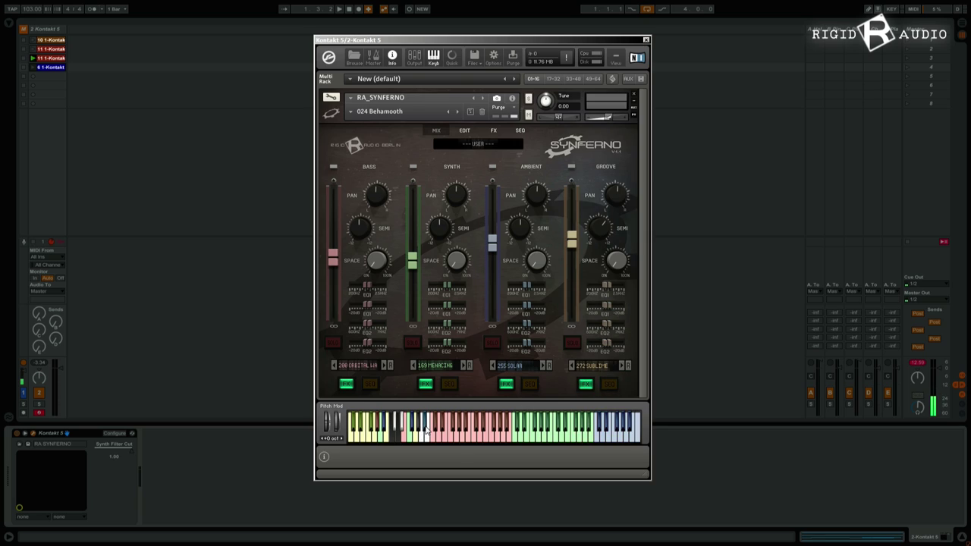
{"action": "left_click", "coordinate": [426, 428]}
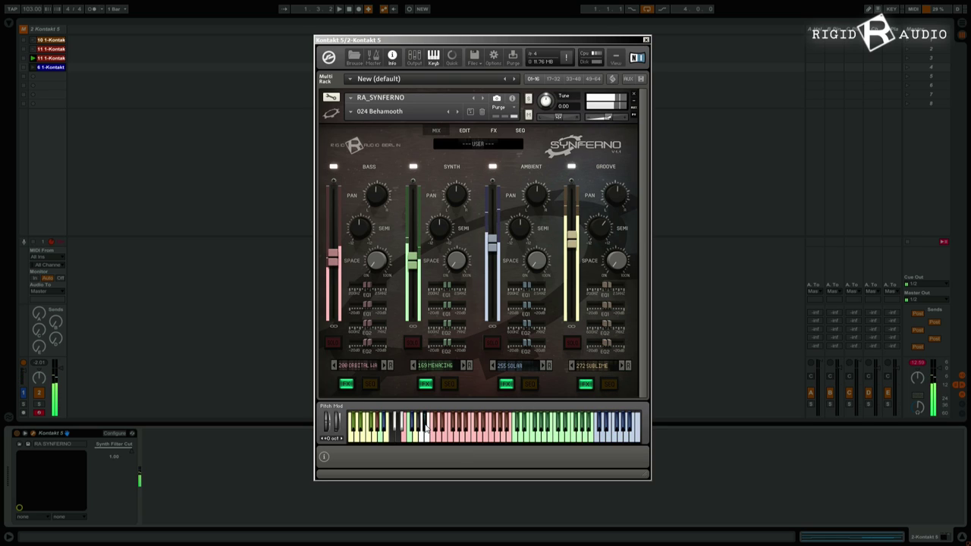